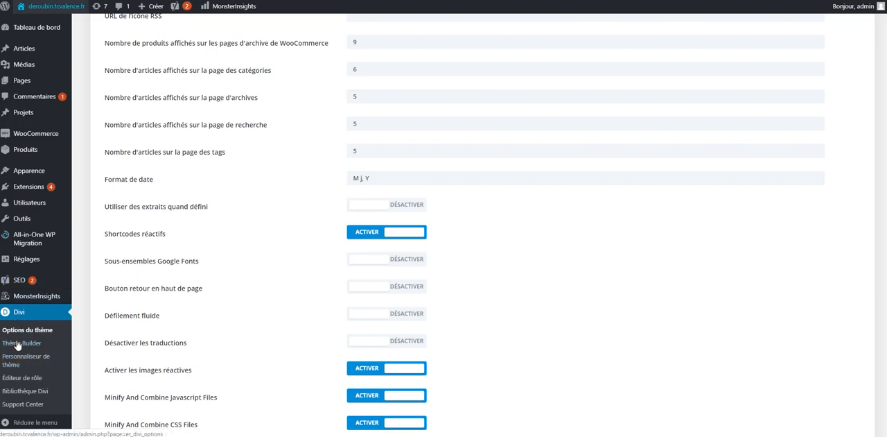
Open the Divi theme customizer and go to the header format settings under En-tête et navigation.
{"action": "left_click", "coordinate": [13, 363]}
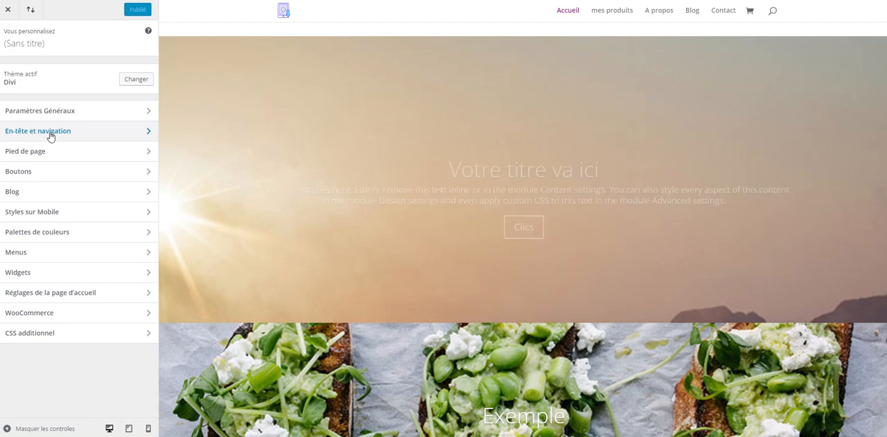
{"action": "left_click", "coordinate": [50, 135]}
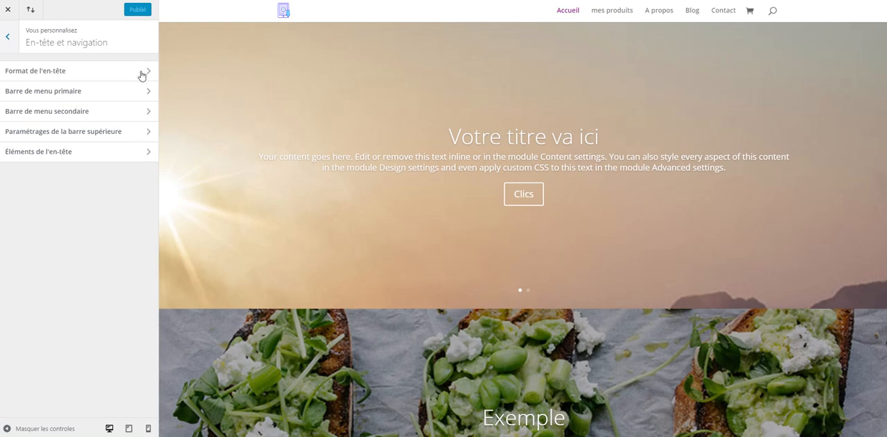
{"action": "left_click", "coordinate": [142, 72]}
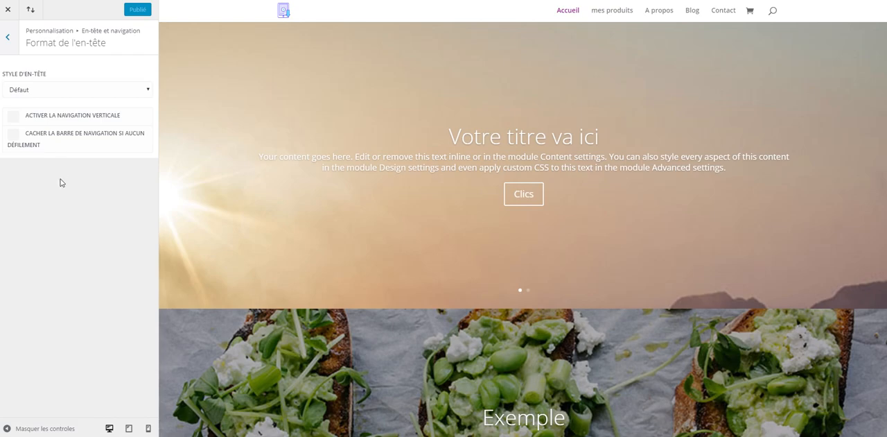
Try the header styles Centré, Logo inline centré, Slide In and Plein écran, previewing the full-screen menu.
{"action": "left_click", "coordinate": [87, 90]}
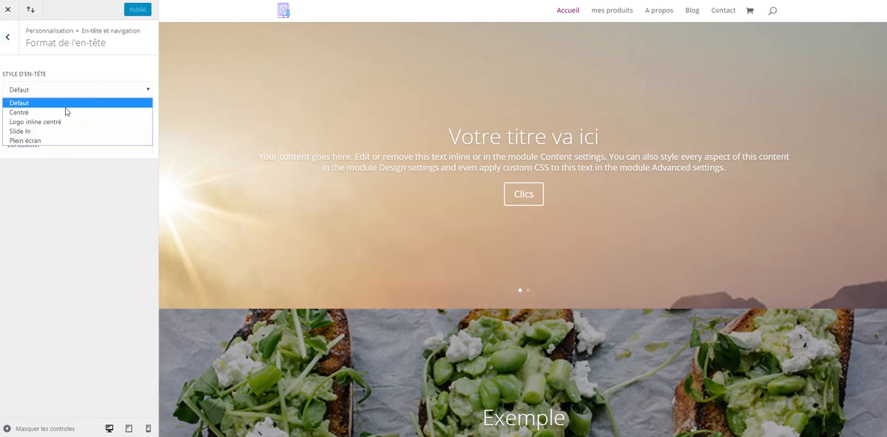
{"action": "left_click", "coordinate": [64, 114]}
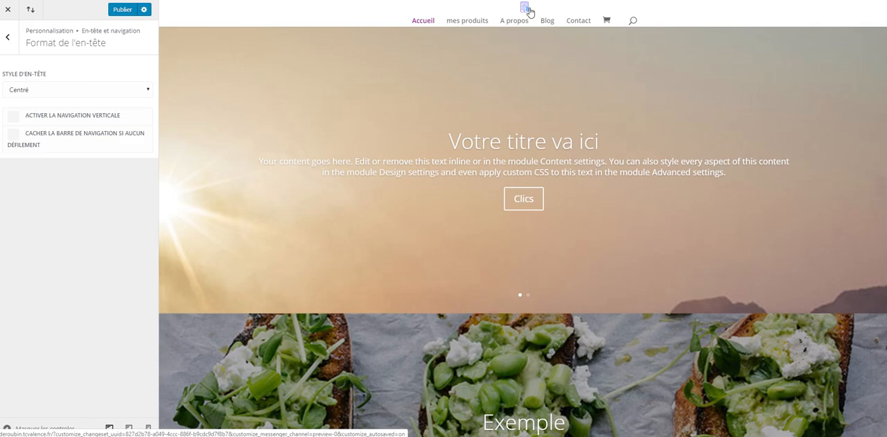
{"action": "left_click", "coordinate": [106, 91]}
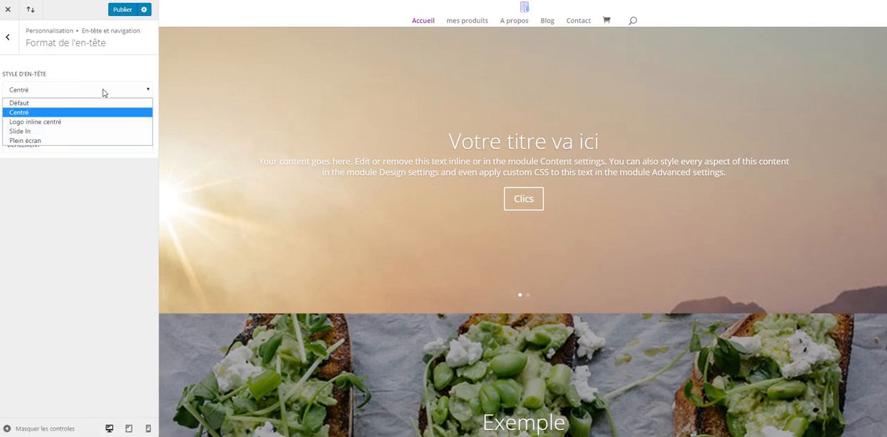
{"action": "left_click", "coordinate": [67, 123]}
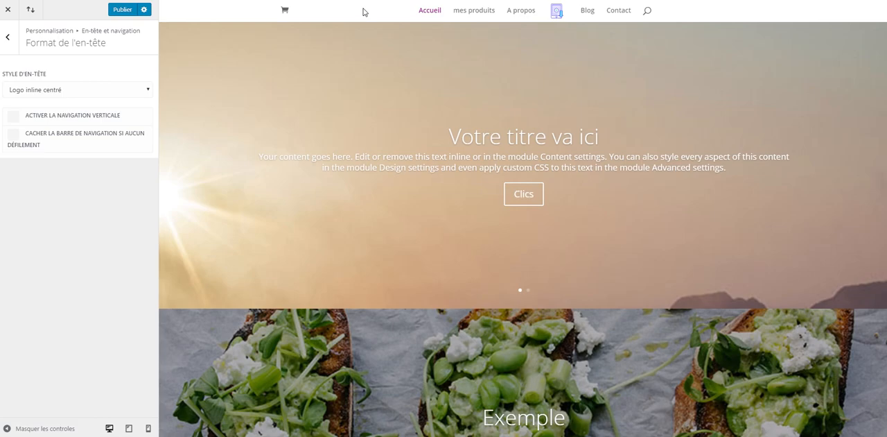
{"action": "left_click", "coordinate": [86, 93]}
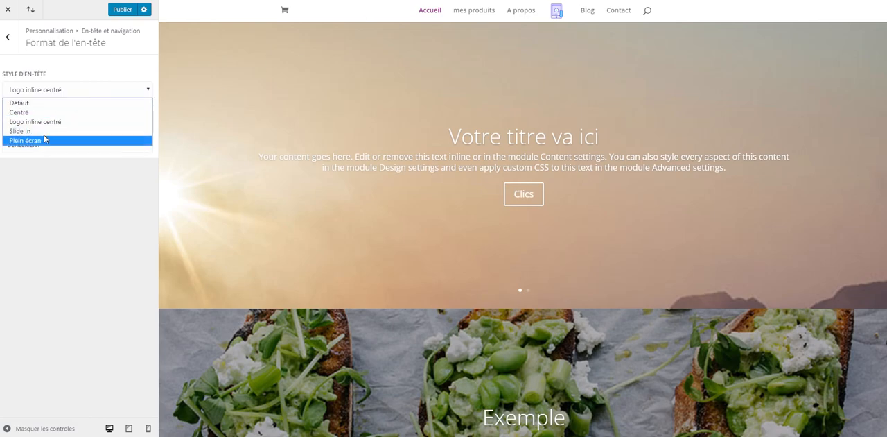
{"action": "left_click", "coordinate": [31, 131]}
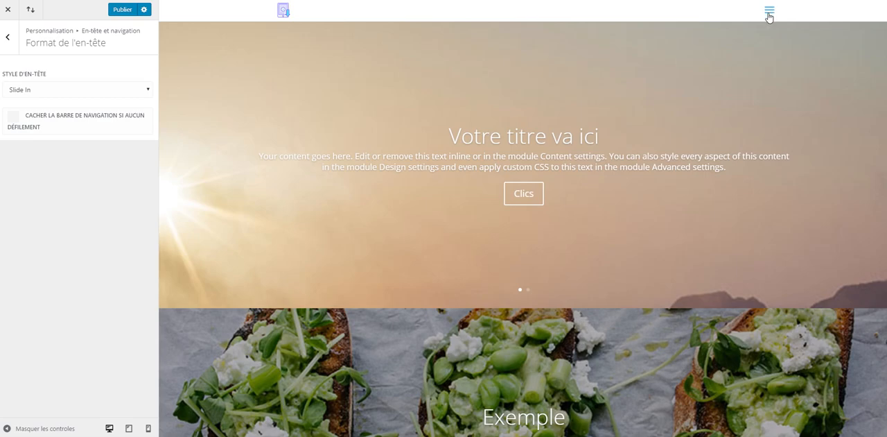
{"action": "left_click", "coordinate": [74, 87]}
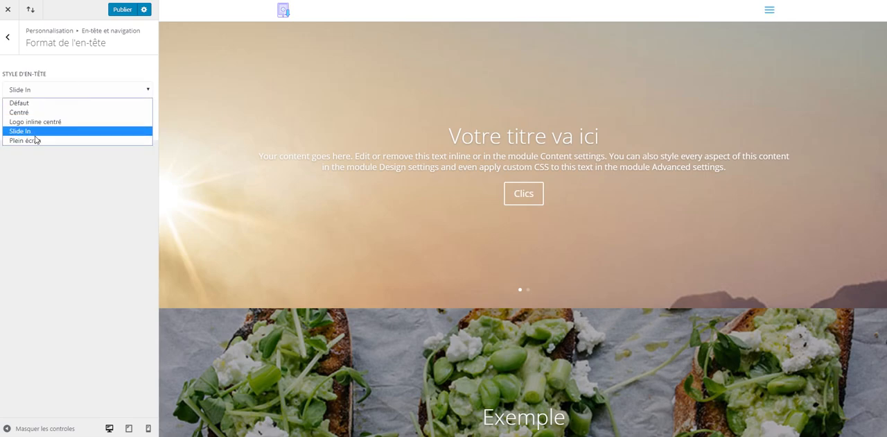
{"action": "left_click", "coordinate": [37, 141]}
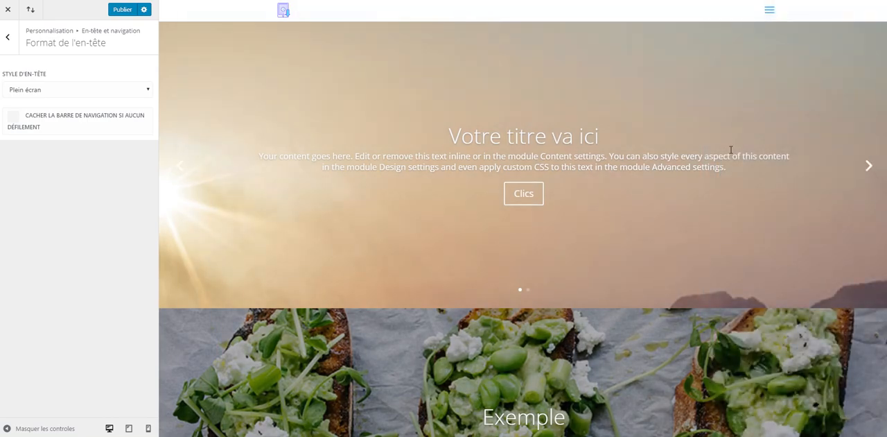
{"action": "left_click", "coordinate": [770, 11]}
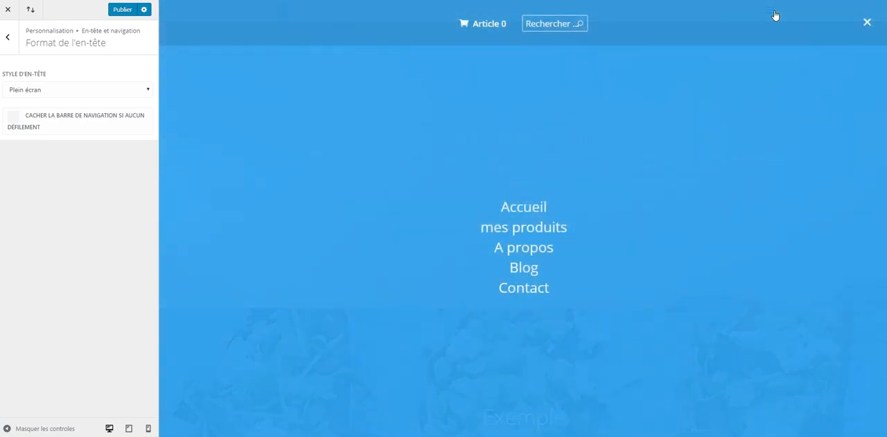
{"action": "left_click", "coordinate": [867, 22]}
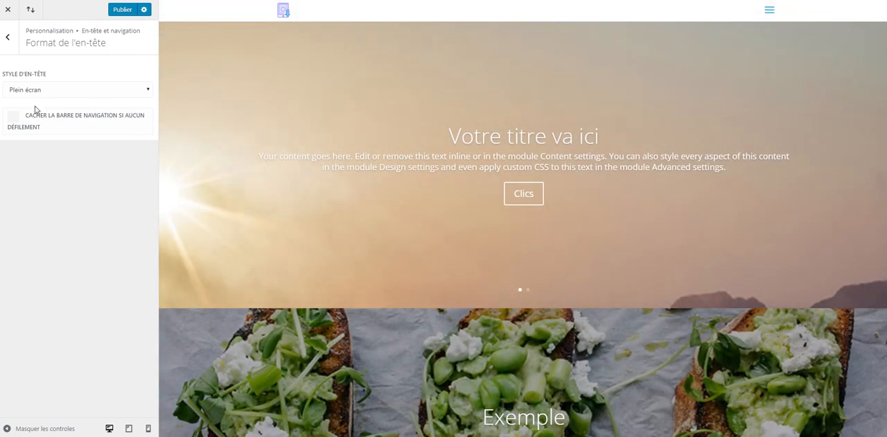
Set the header style to Centré and publish the change.
{"action": "left_click", "coordinate": [36, 93]}
{"action": "left_click", "coordinate": [25, 113]}
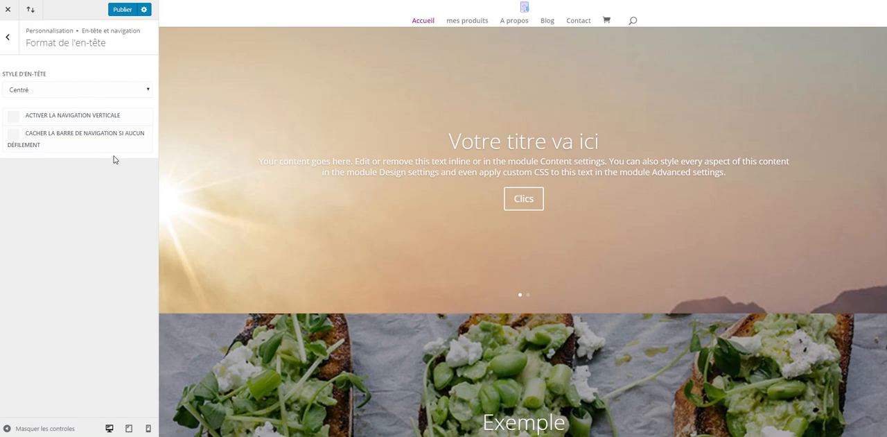
{"action": "left_click", "coordinate": [125, 13]}
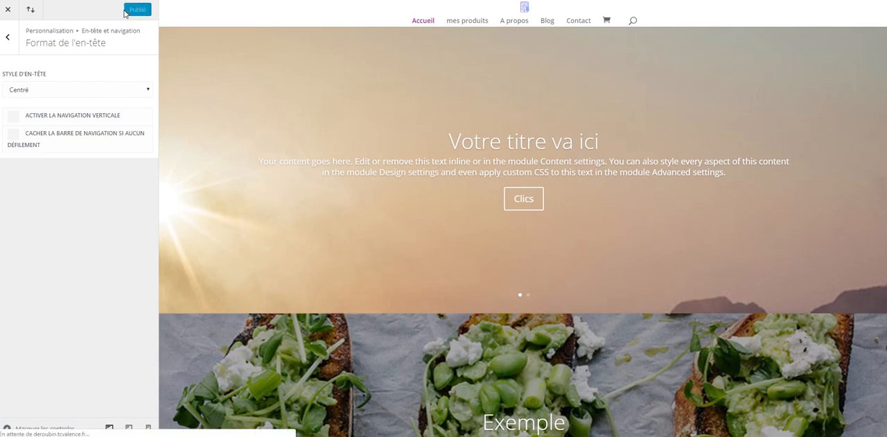
Set the primary menu bar's height to 126, maximum logo height to 95 and text size to 15.
{"action": "left_click", "coordinate": [9, 44]}
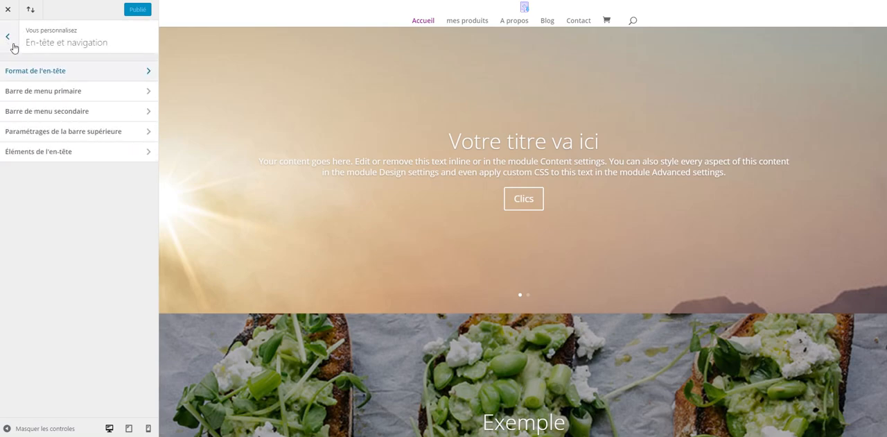
{"action": "left_click", "coordinate": [57, 95]}
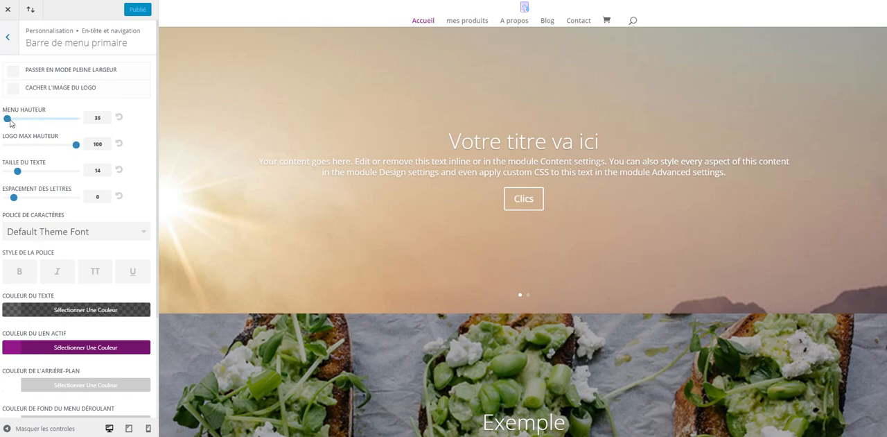
{"action": "left_click_drag", "start_coordinate": [9, 120], "coordinate": [29, 124]}
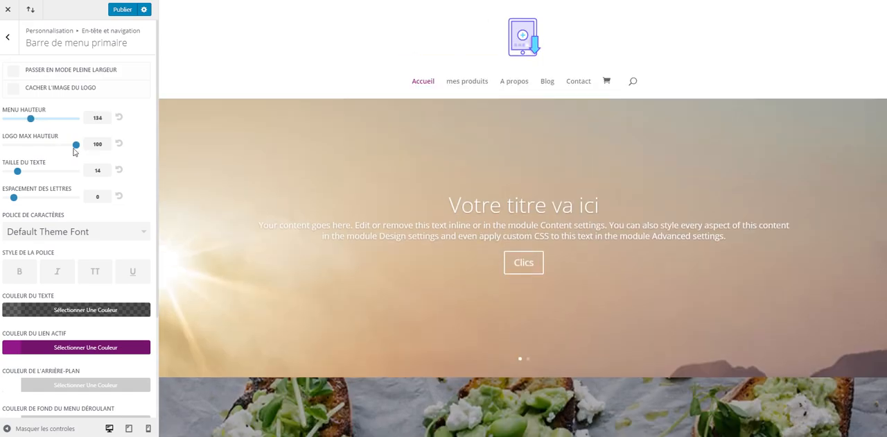
{"action": "mouse_move", "coordinate": [76, 146]}
{"action": "left_mouse_down"}
{"action": "mouse_move", "coordinate": [55, 147]}
{"action": "mouse_move", "coordinate": [71, 146]}
{"action": "left_mouse_up"}
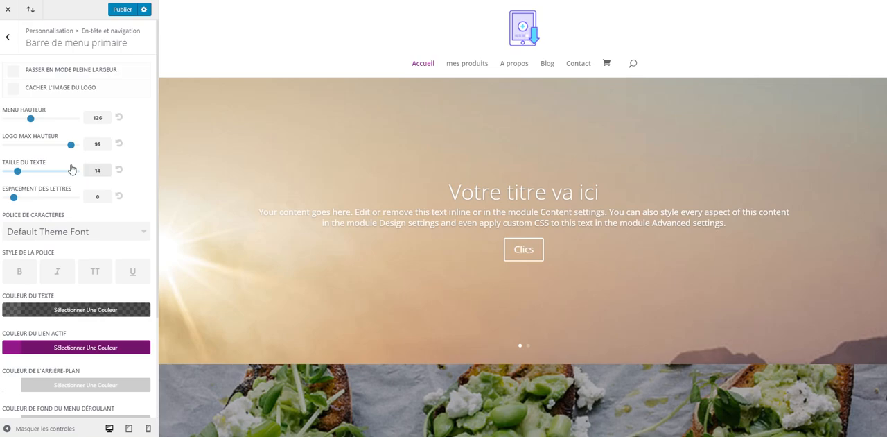
{"action": "left_click_drag", "start_coordinate": [18, 172], "coordinate": [25, 174]}
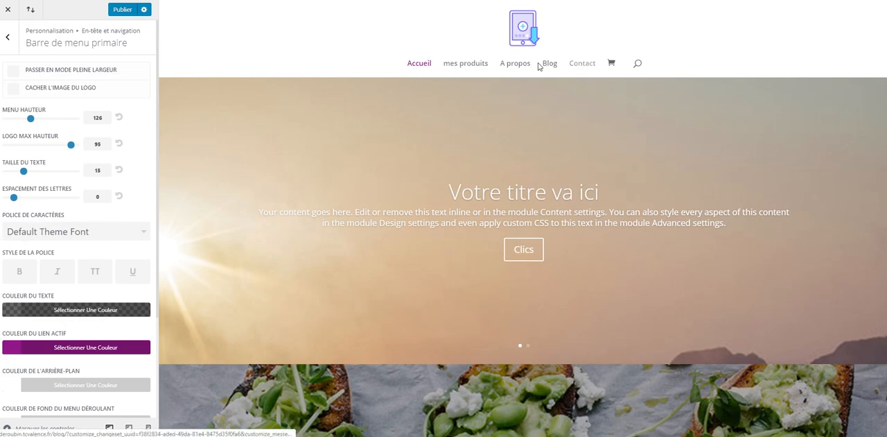
Try Aguafina Script for the primary menu text and set its font to Advent Pro.
{"action": "left_click", "coordinate": [101, 233]}
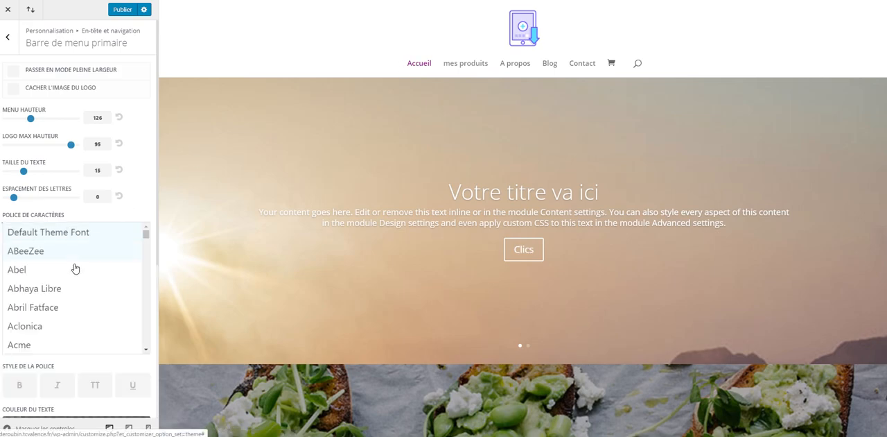
{"action": "scroll", "coordinate": [63, 302], "scroll_direction": "down", "scroll_amount": 3}
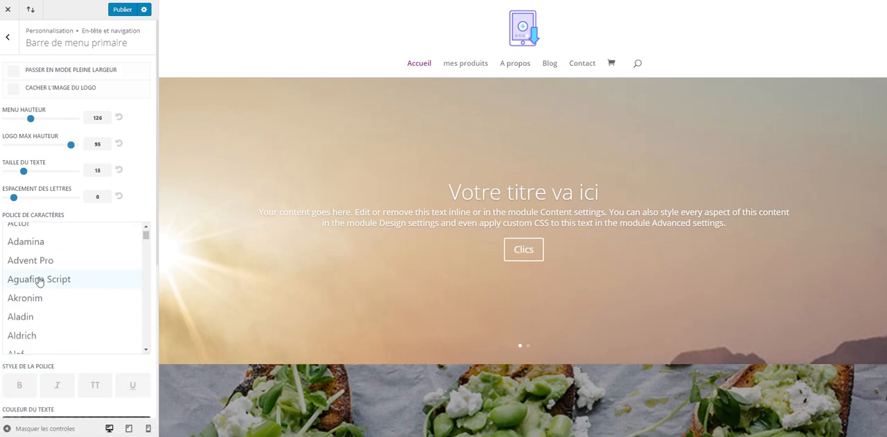
{"action": "left_click", "coordinate": [38, 283]}
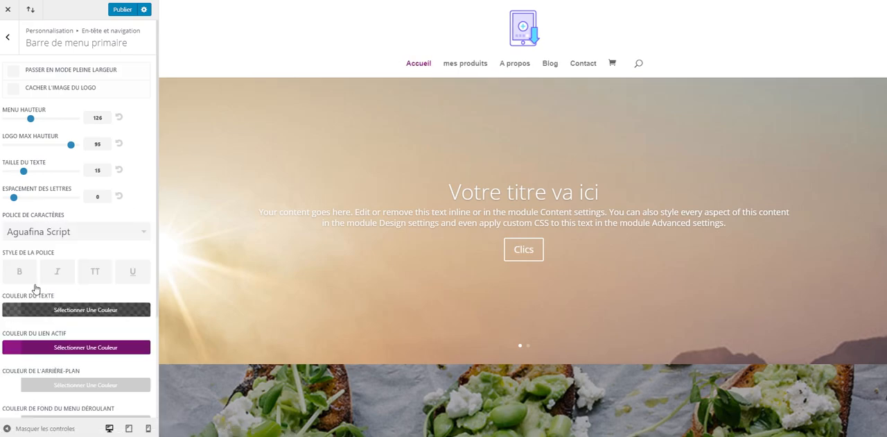
{"action": "left_click", "coordinate": [54, 233]}
{"action": "left_click", "coordinate": [35, 261]}
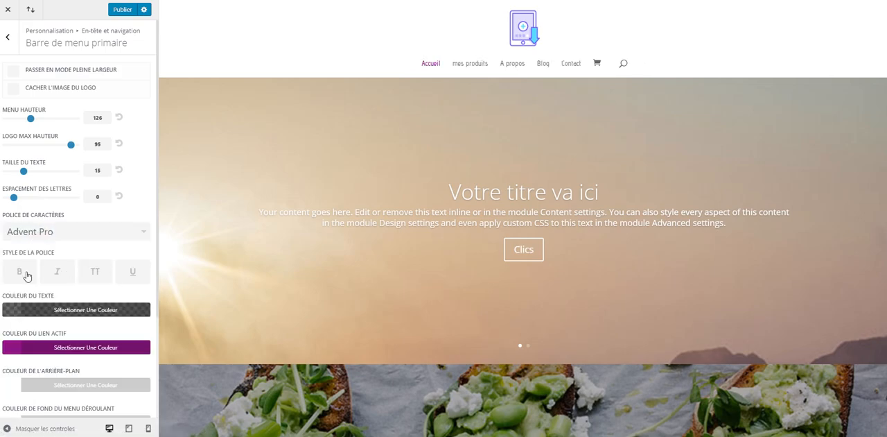
Try the bold, uppercase, underline and italic styles on the primary menu text and switch them all off.
{"action": "left_click", "coordinate": [21, 273]}
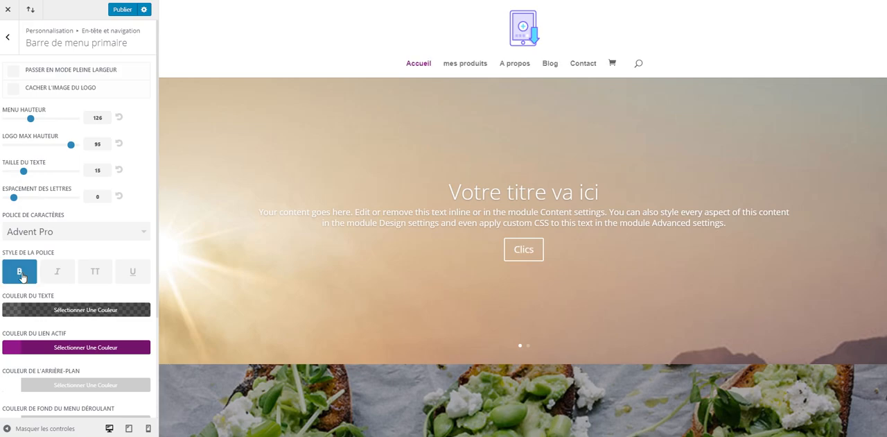
{"action": "left_click", "coordinate": [97, 276]}
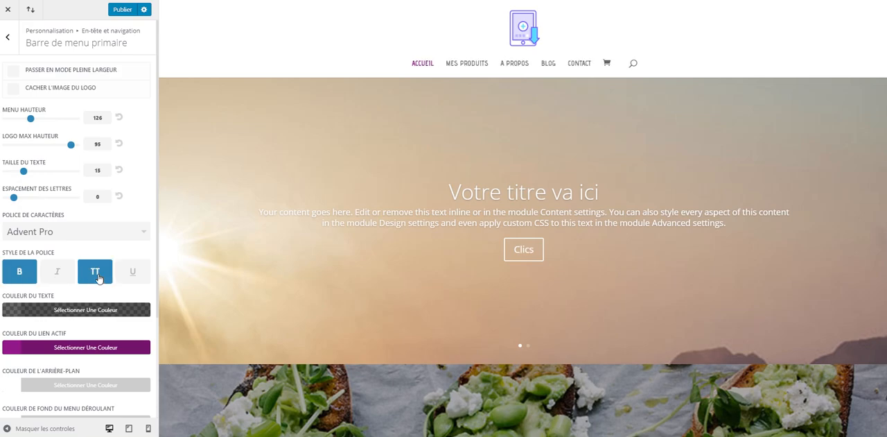
{"action": "left_click", "coordinate": [129, 272]}
{"action": "left_click", "coordinate": [127, 272]}
{"action": "left_click", "coordinate": [103, 274]}
{"action": "left_click", "coordinate": [57, 275]}
{"action": "left_click", "coordinate": [20, 279]}
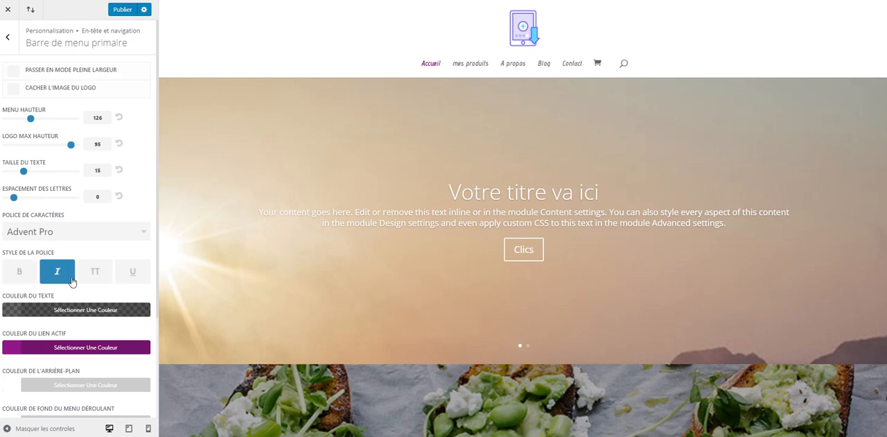
{"action": "left_click", "coordinate": [71, 279]}
Review the primary menu bar's color and dropdown menu options, and return to the header and navigation sections.
{"action": "scroll", "coordinate": [48, 305], "scroll_direction": "down", "scroll_amount": 1}
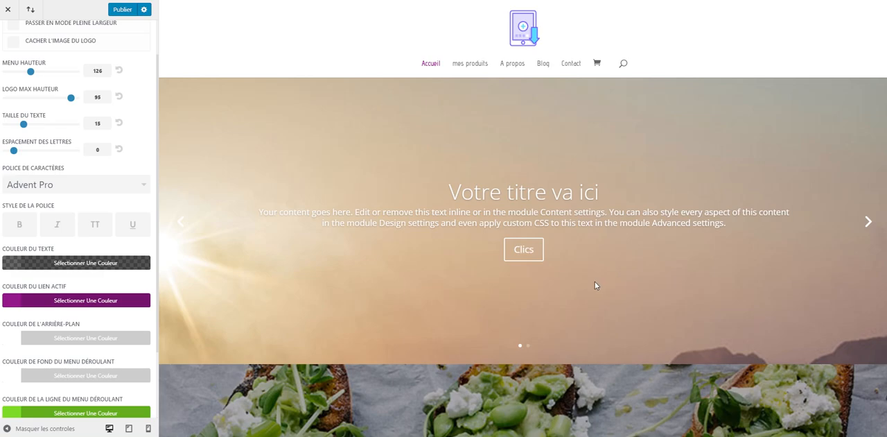
{"action": "scroll", "coordinate": [73, 289], "scroll_direction": "down", "scroll_amount": 3}
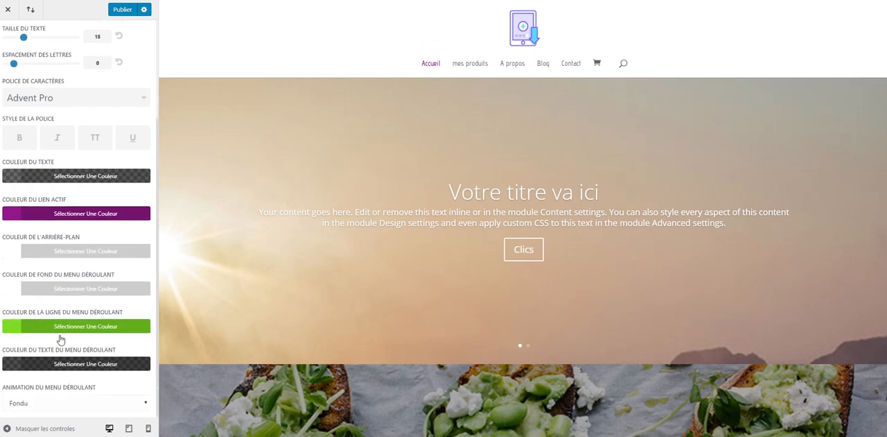
{"action": "scroll", "coordinate": [45, 367], "scroll_direction": "up", "scroll_amount": 3}
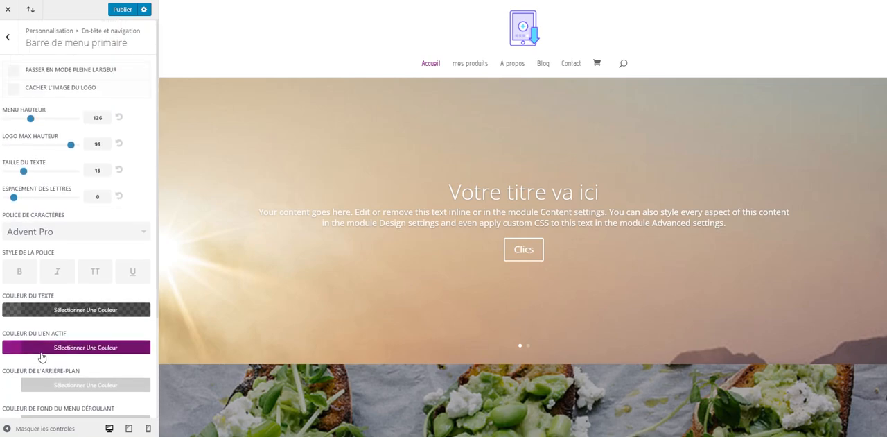
{"action": "left_click", "coordinate": [9, 43]}
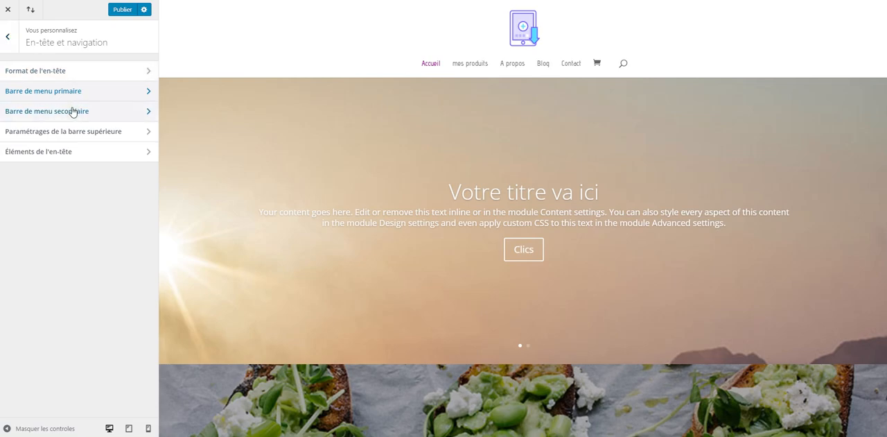
Review the Paramétrages de la barre supérieure settings and return to the customizer's main sections.
{"action": "left_click", "coordinate": [60, 137]}
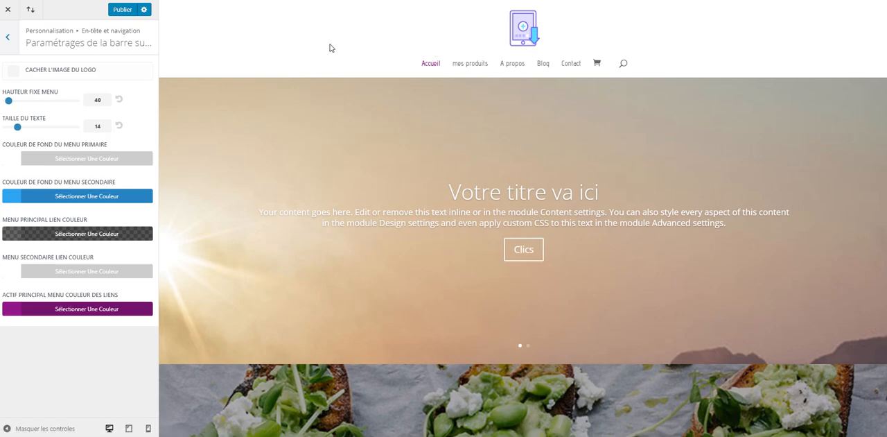
{"action": "left_click", "coordinate": [7, 38]}
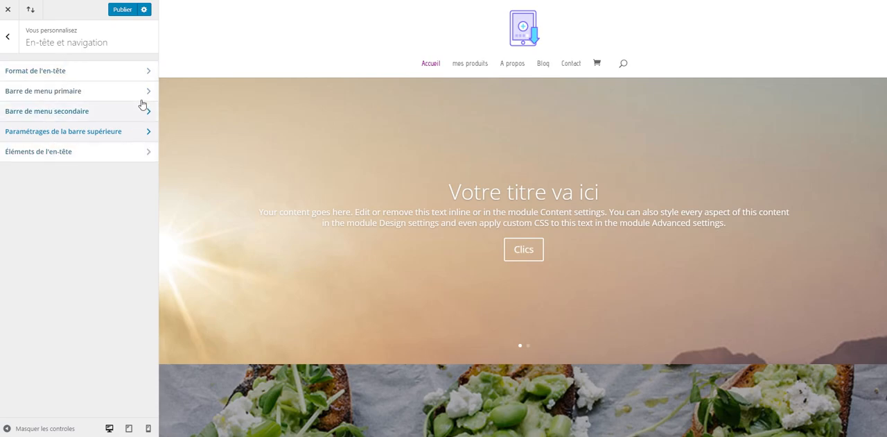
{"action": "left_click", "coordinate": [9, 39]}
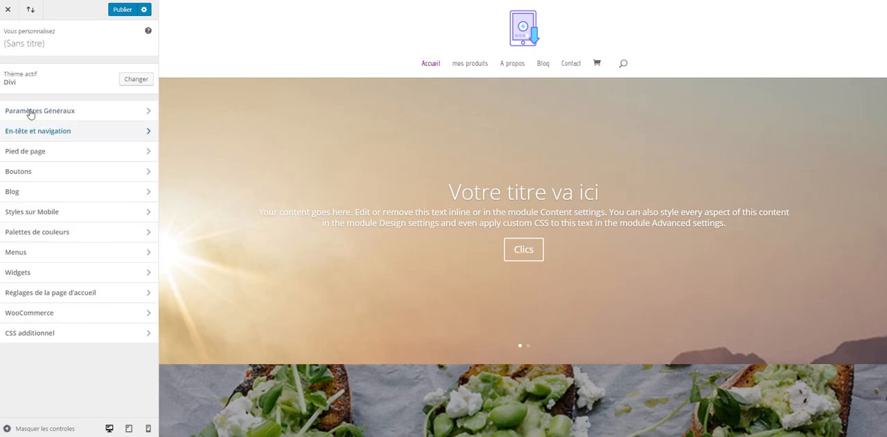